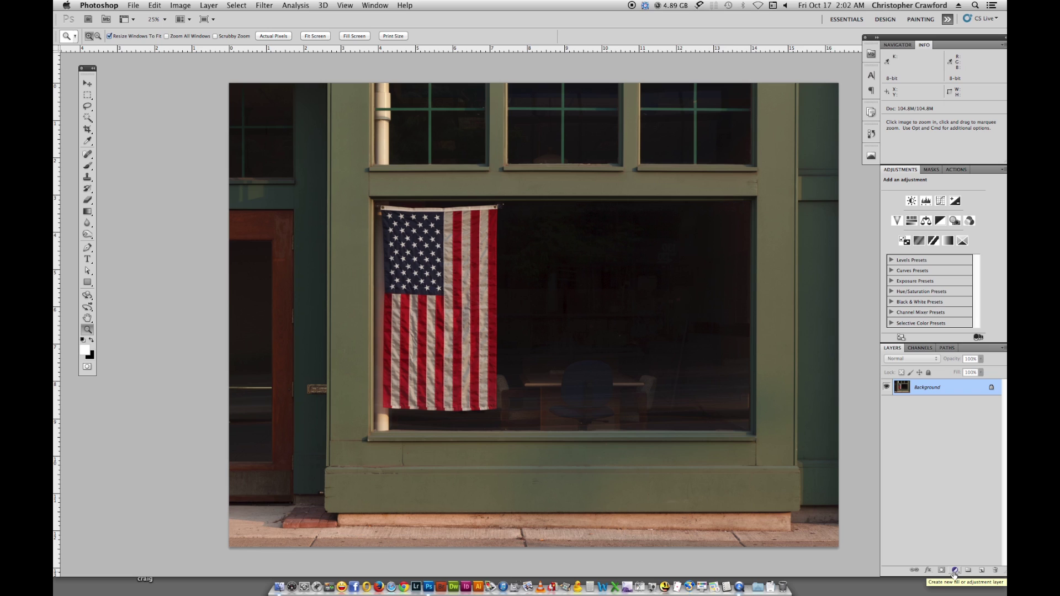
Step: Add a Curves 1 adjustment layer above the storefront photo's Background layer
{"action": "left_click", "coordinate": [955, 573]}
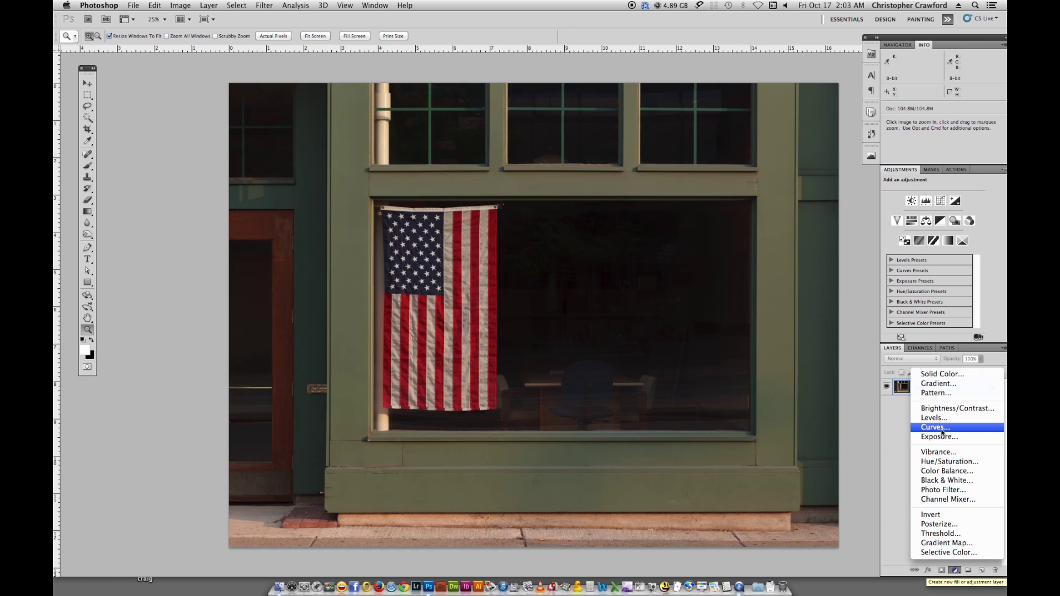
{"action": "left_click", "coordinate": [944, 430]}
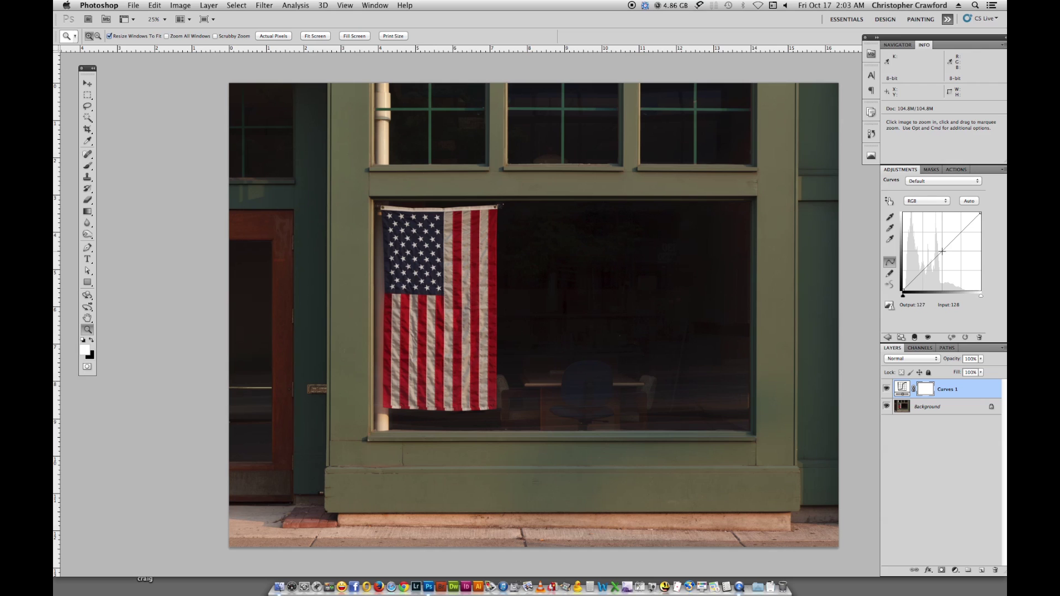
Step: Darken the shadows with a Curves 1 point pulled down to Input 67 / Output 50
{"action": "left_click", "coordinate": [942, 251]}
{"action": "left_click_drag", "start_coordinate": [923, 271], "coordinate": [924, 274]}
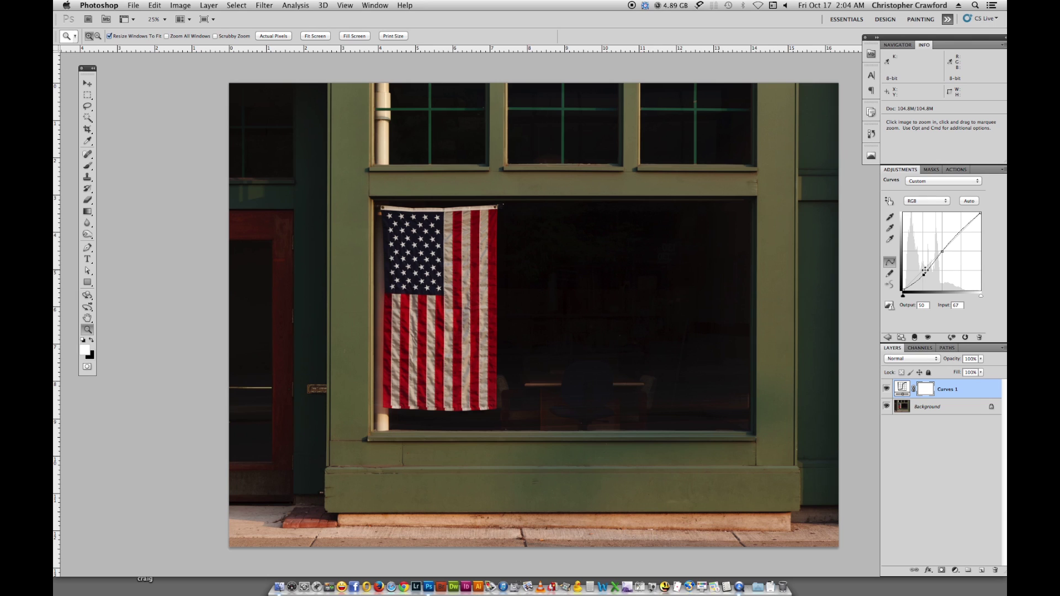
Step: Add a Curves 2 layer above Curves 1 and raise its midpoint to Input 123 / Output 137
{"action": "left_click", "coordinate": [956, 571]}
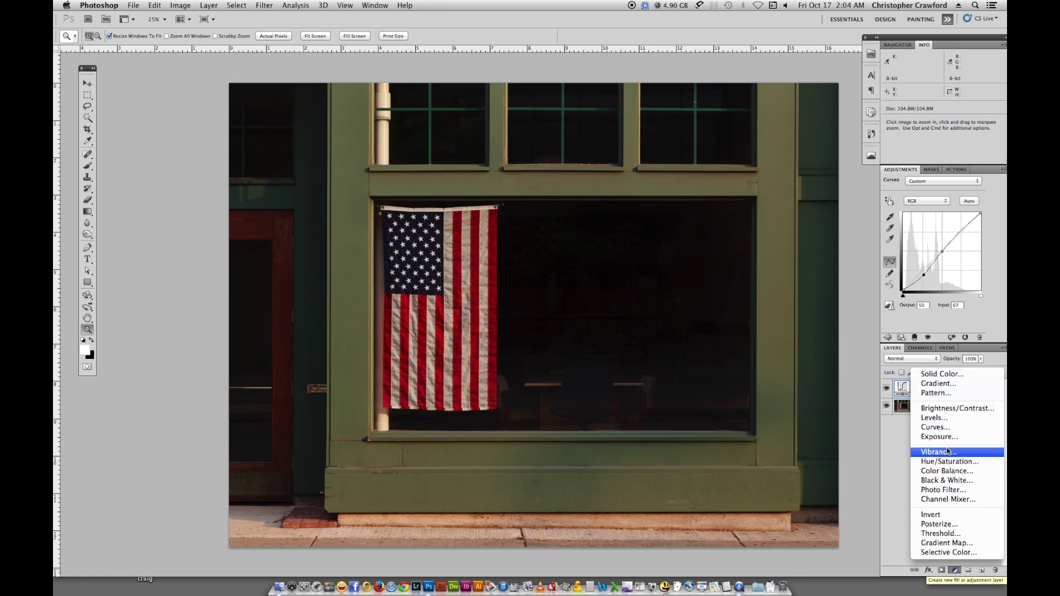
{"action": "left_click", "coordinate": [939, 427]}
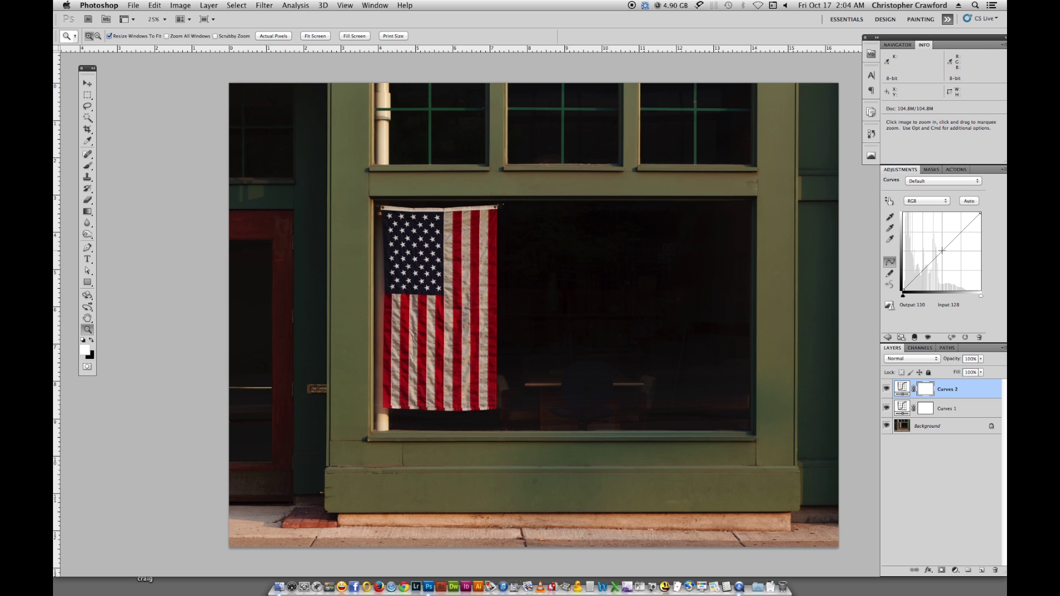
{"action": "left_click_drag", "start_coordinate": [942, 250], "coordinate": [940, 249]}
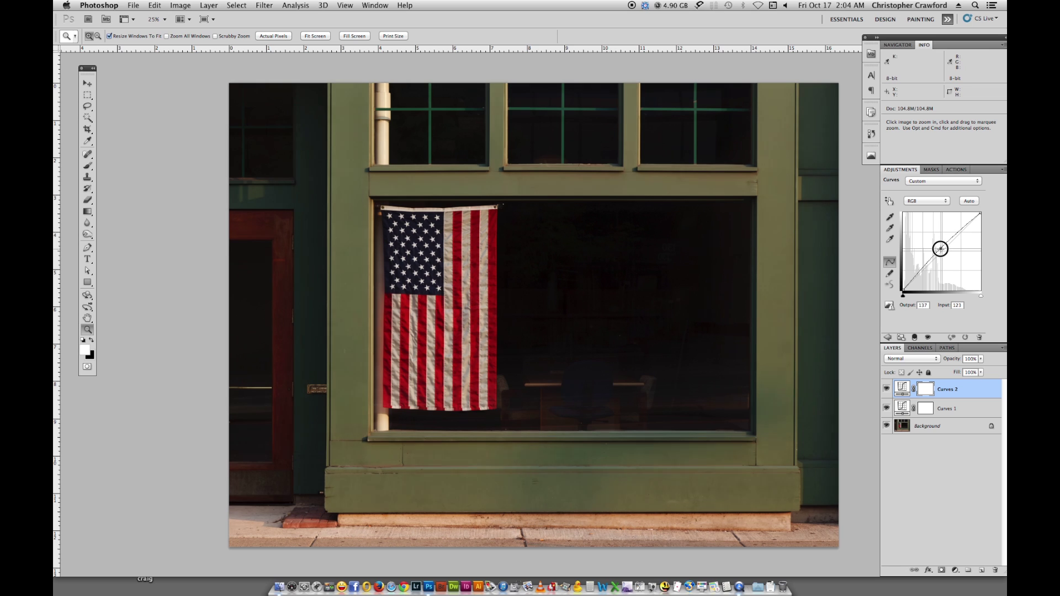
{"action": "left_click", "coordinate": [887, 389]}
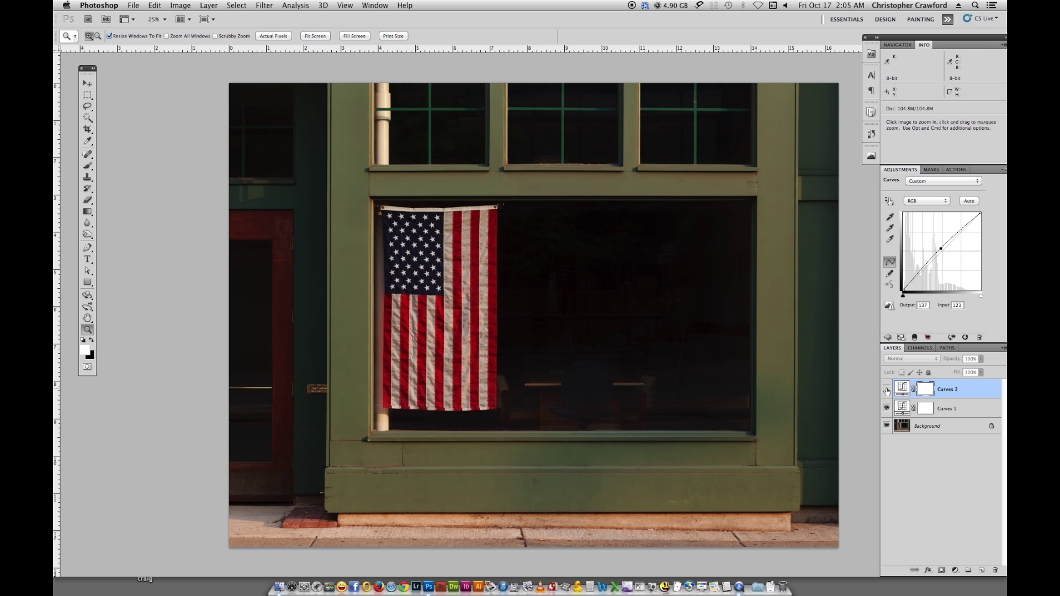
{"action": "left_click", "coordinate": [886, 389]}
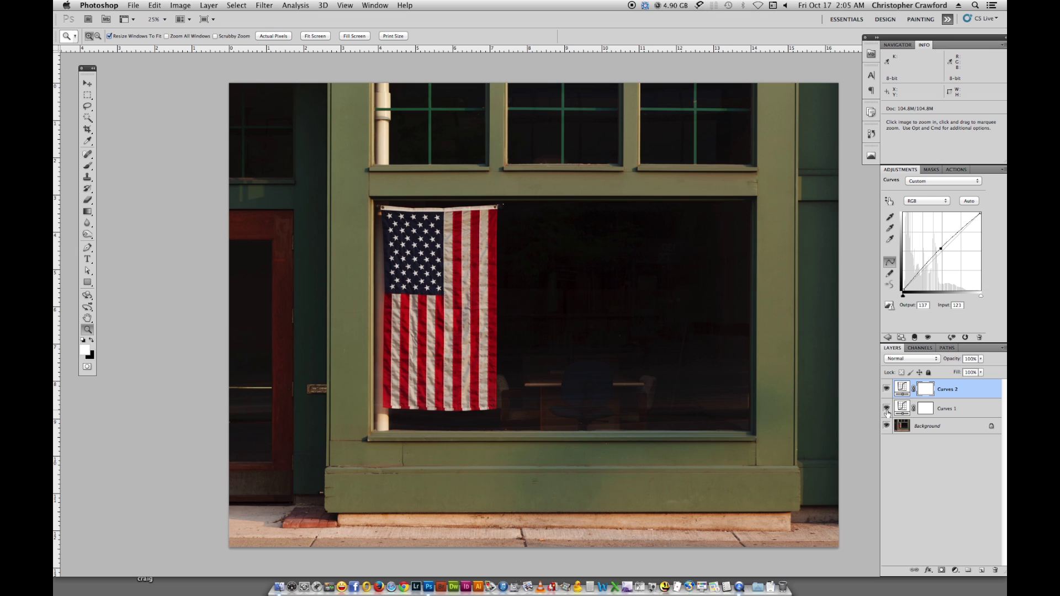
{"action": "left_click", "coordinate": [887, 408]}
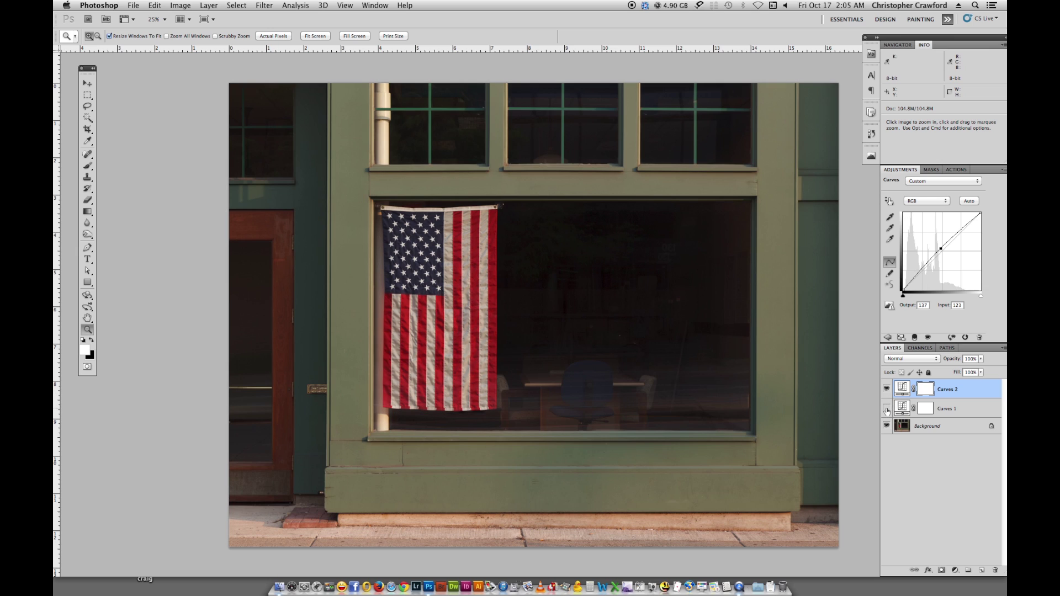
{"action": "left_click", "coordinate": [887, 409]}
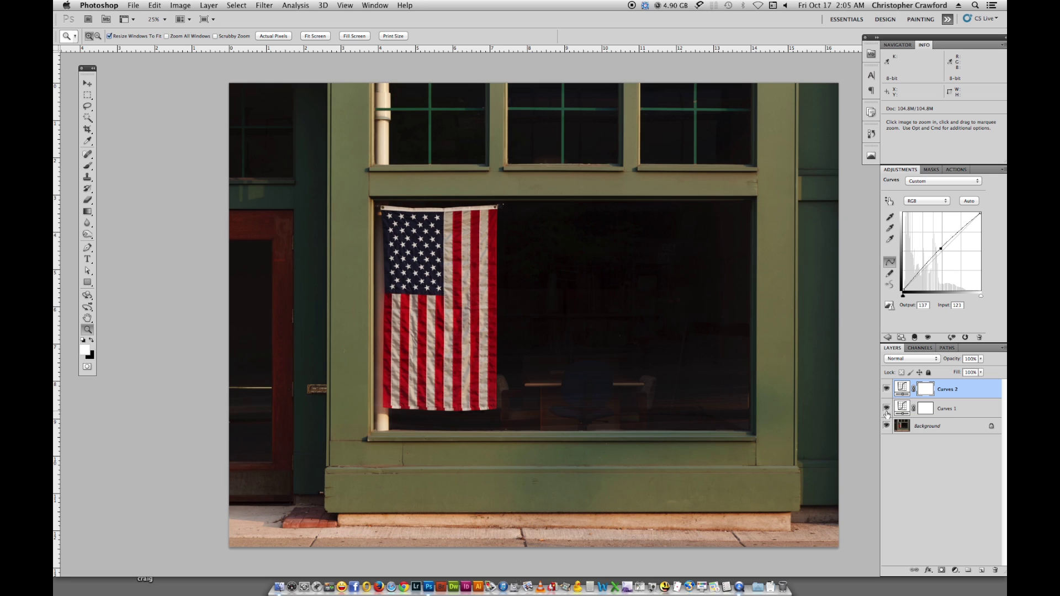
{"action": "left_click", "coordinate": [887, 426]}
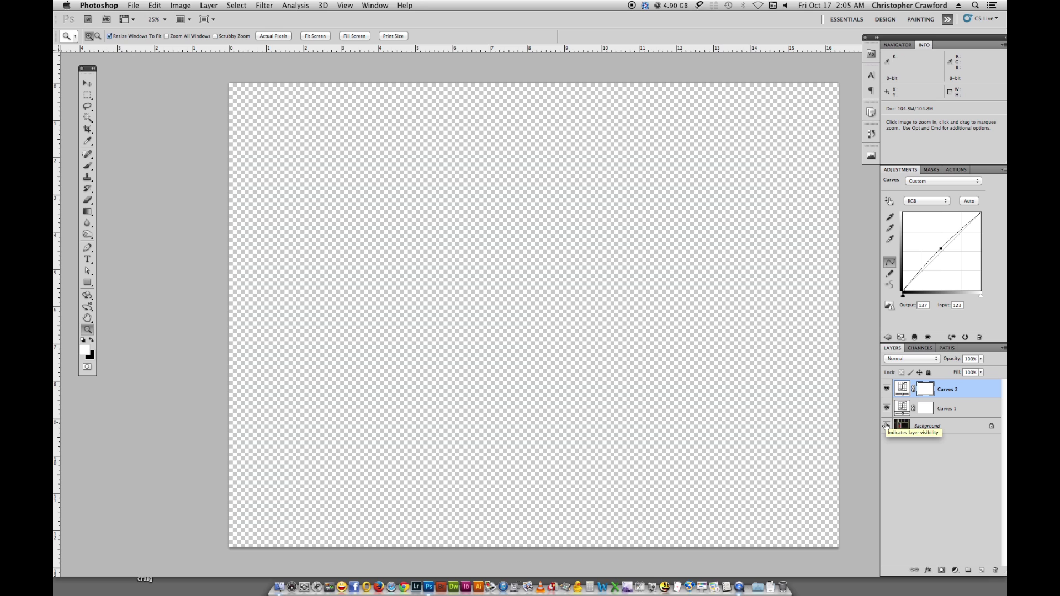
{"action": "left_click", "coordinate": [886, 425]}
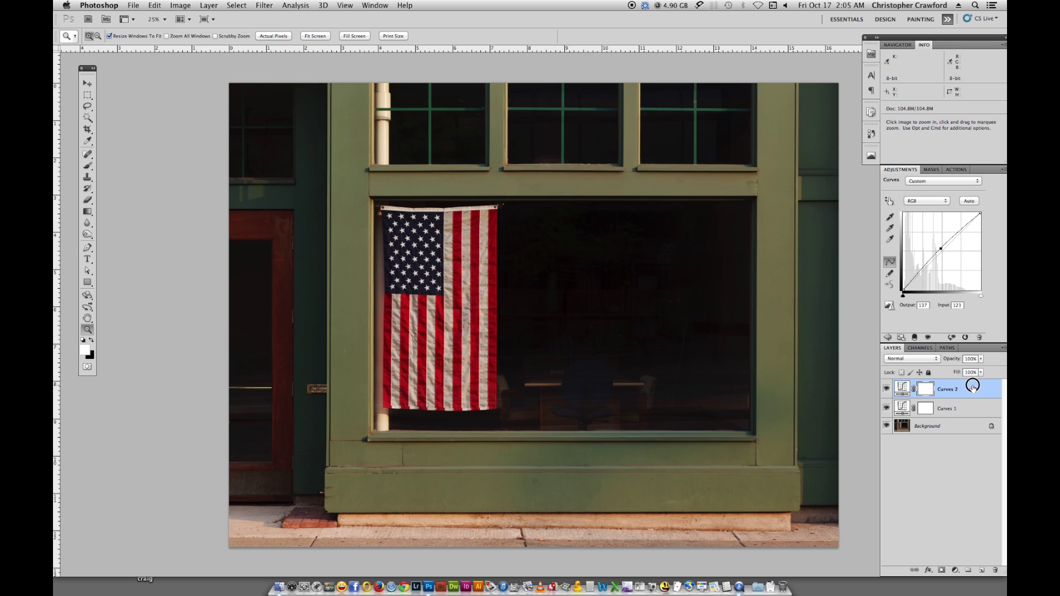
{"action": "left_click_drag", "start_coordinate": [973, 386], "coordinate": [995, 576]}
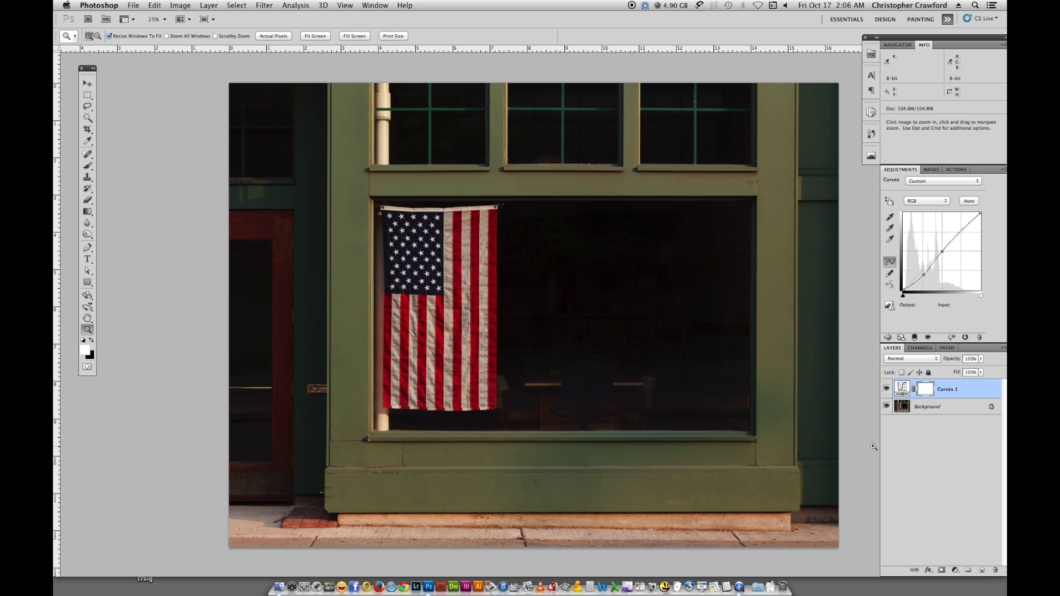
{"action": "left_click", "coordinate": [153, 4]}
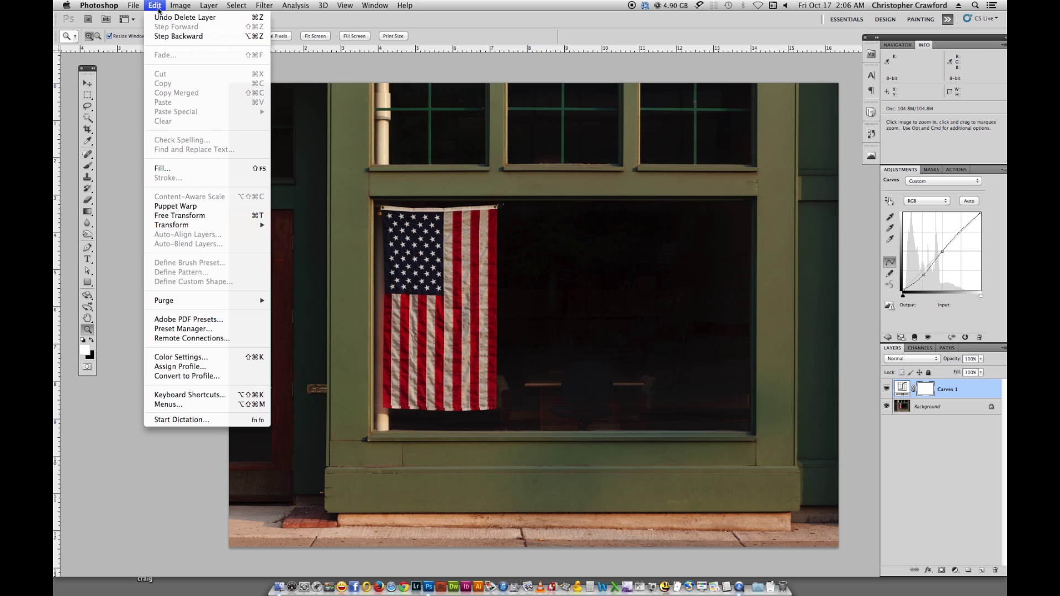
{"action": "left_click", "coordinate": [160, 15]}
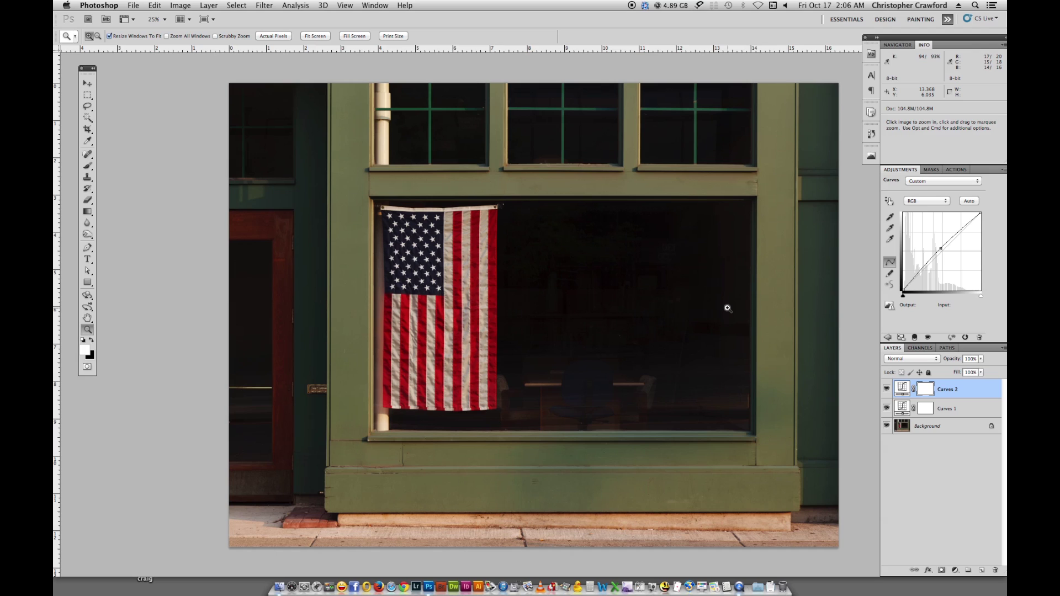
Step: Ease the Curves 1 shadow point to Input 64 / Output 53, then hide Curves 2
{"action": "left_click", "coordinate": [977, 409]}
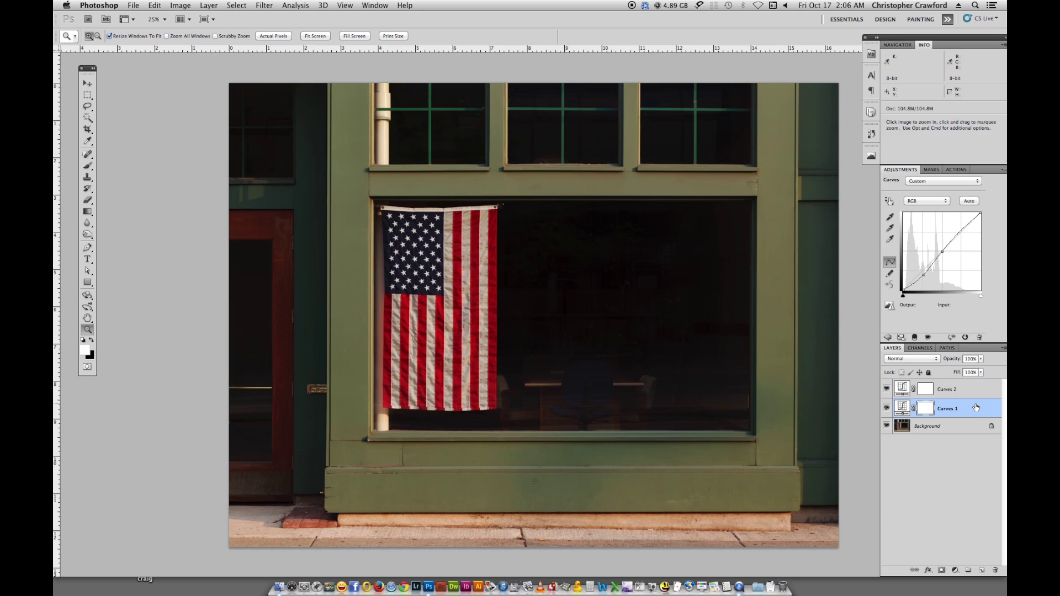
{"action": "left_click", "coordinate": [964, 388]}
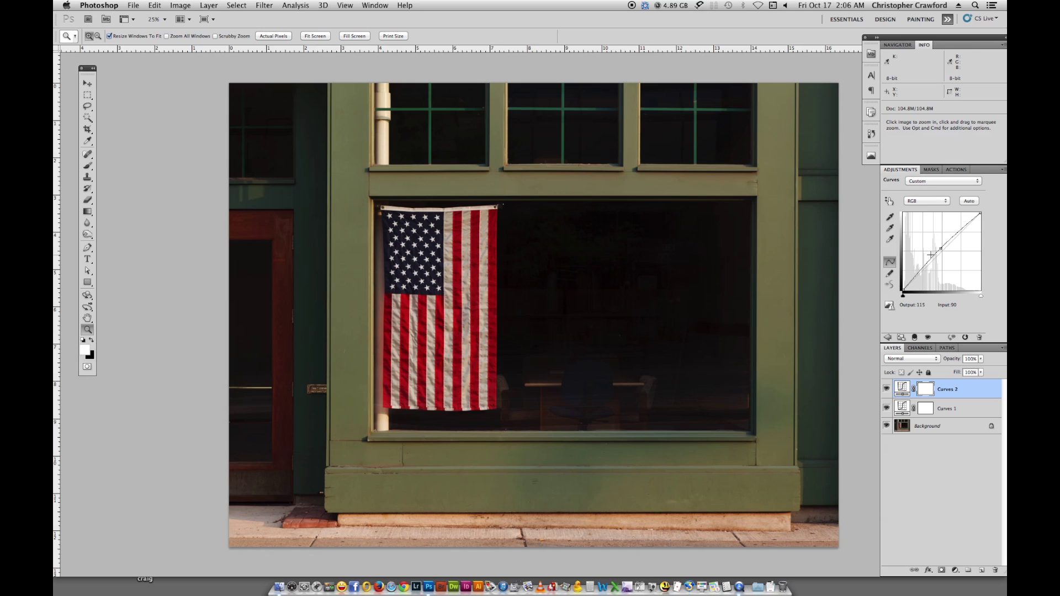
{"action": "left_click", "coordinate": [958, 411]}
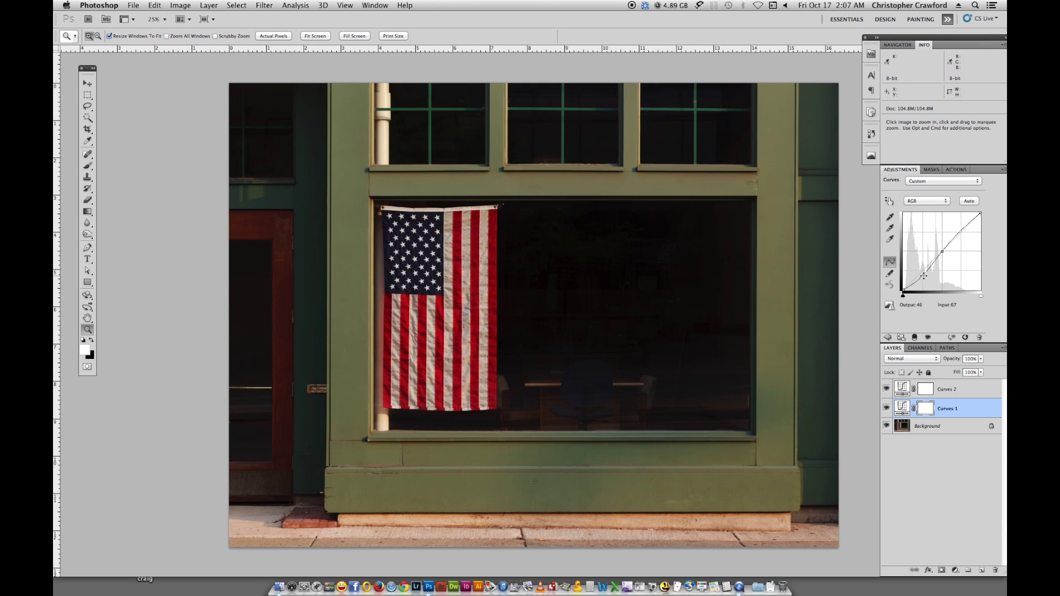
{"action": "left_click_drag", "start_coordinate": [924, 276], "coordinate": [923, 274]}
{"action": "left_click", "coordinate": [886, 389]}
{"action": "left_click", "coordinate": [887, 408]}
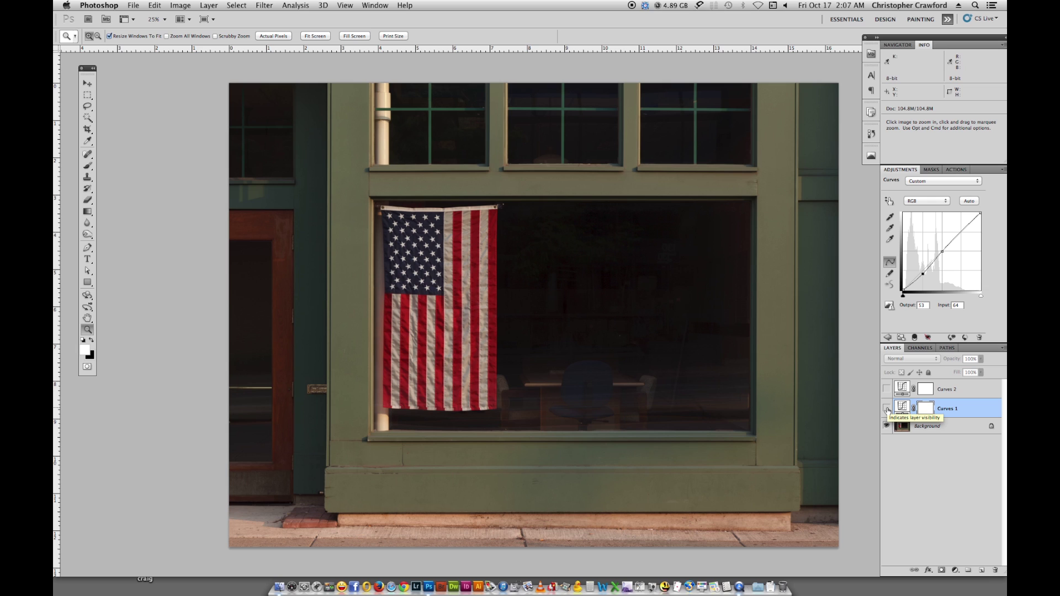
{"action": "left_click", "coordinate": [886, 408]}
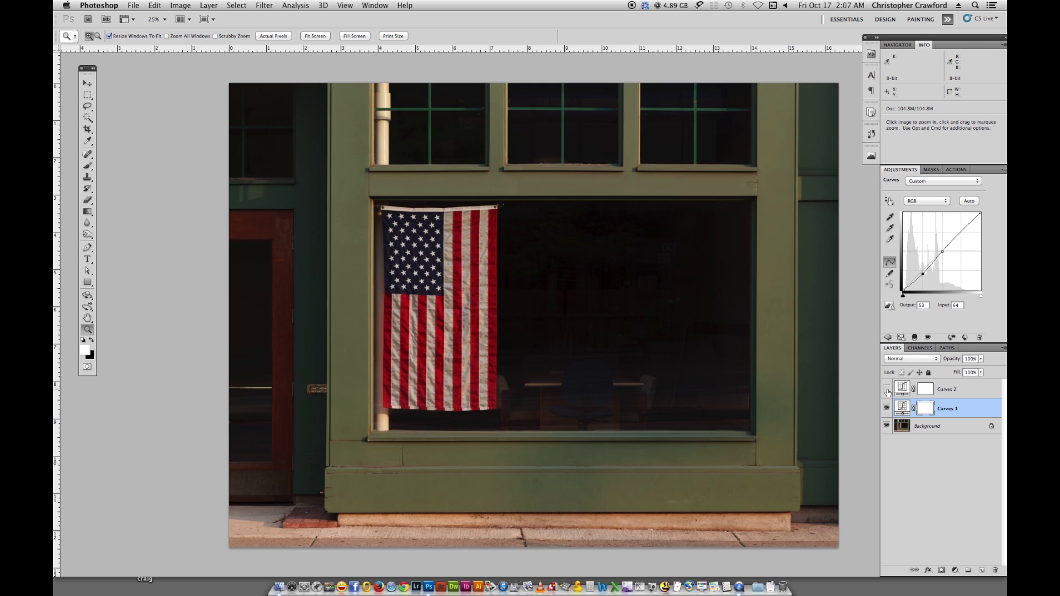
{"action": "left_click", "coordinate": [886, 390]}
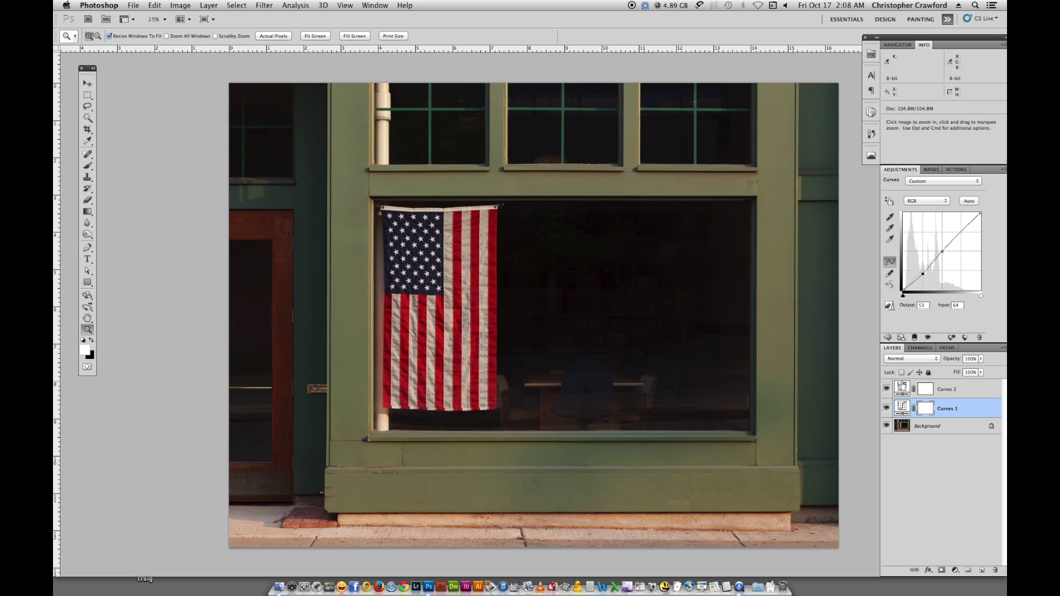
{"action": "left_click", "coordinate": [902, 388]}
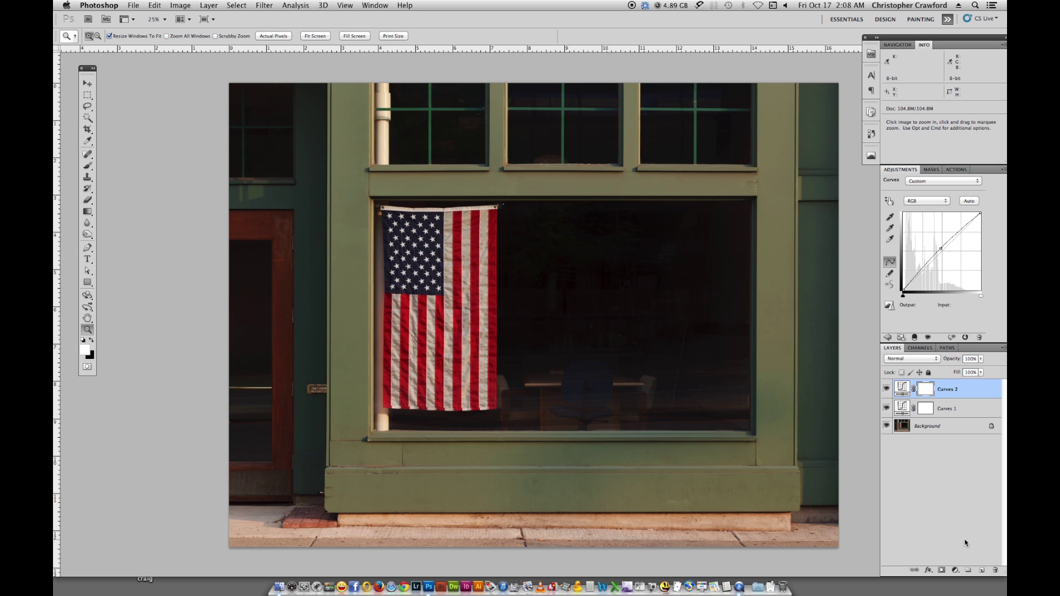
{"action": "left_click", "coordinate": [955, 570]}
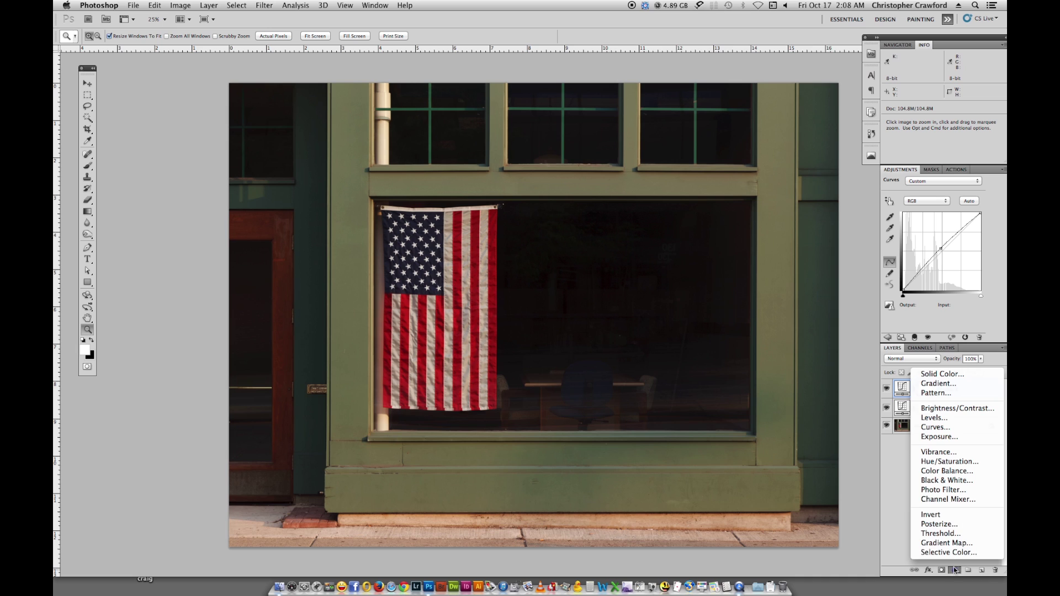
{"action": "left_click", "coordinate": [946, 482]}
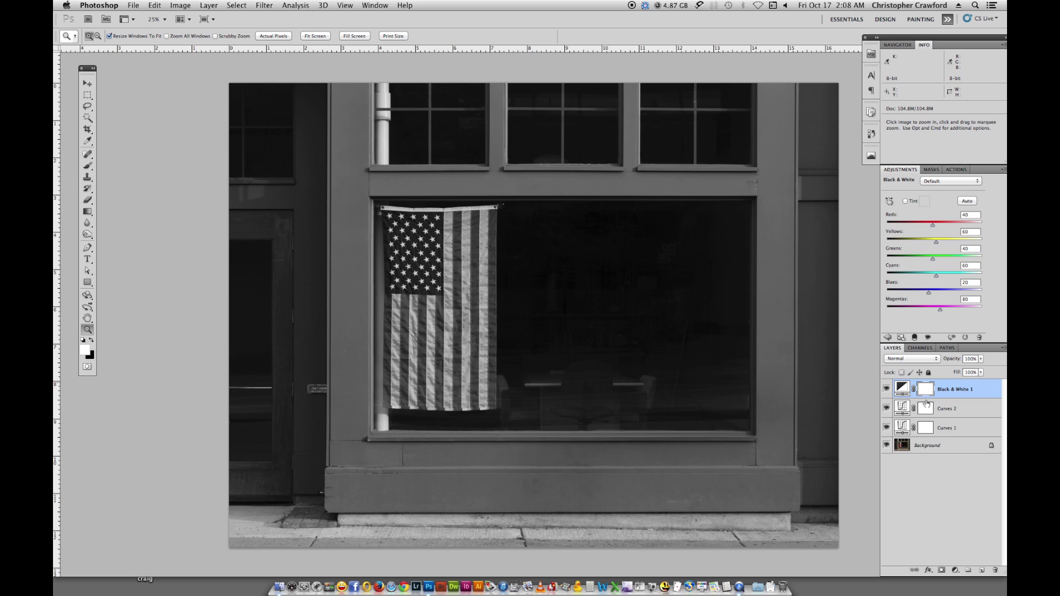
{"action": "left_click", "coordinate": [887, 389]}
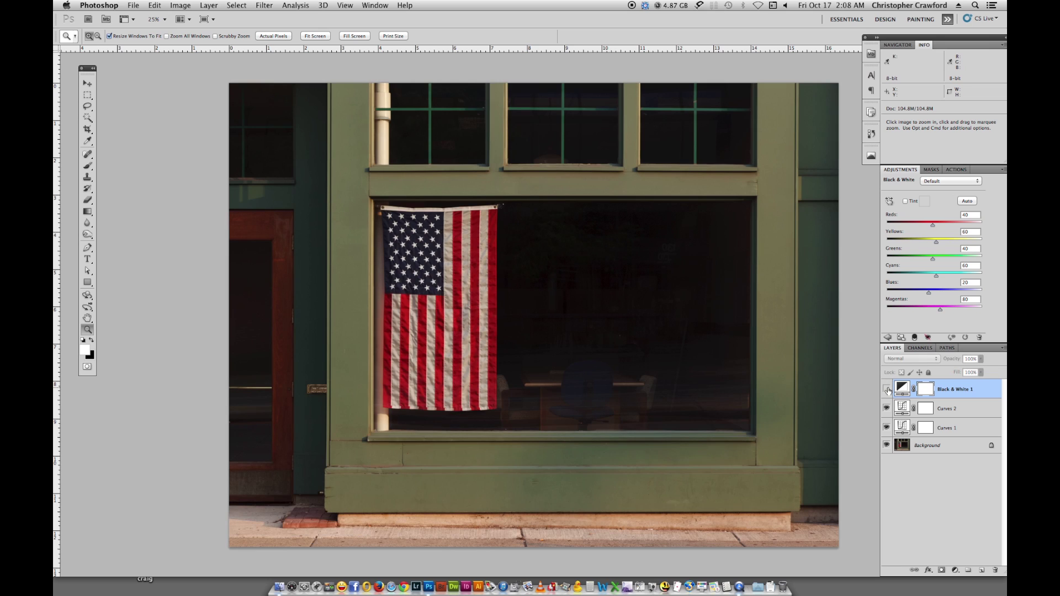
{"action": "left_click_drag", "start_coordinate": [979, 391], "coordinate": [990, 567]}
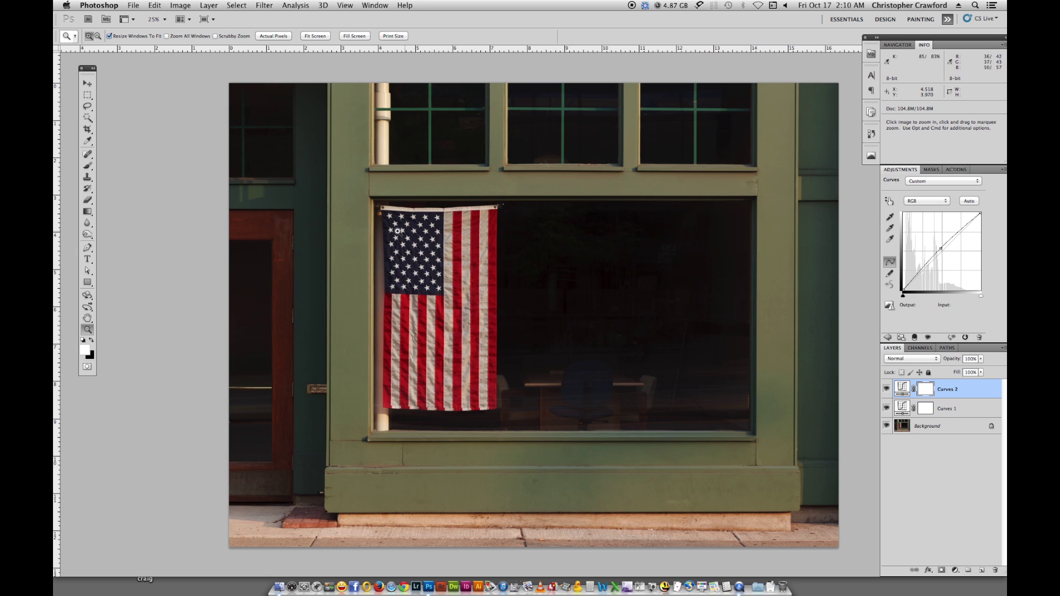
{"action": "left_click", "coordinate": [208, 6]}
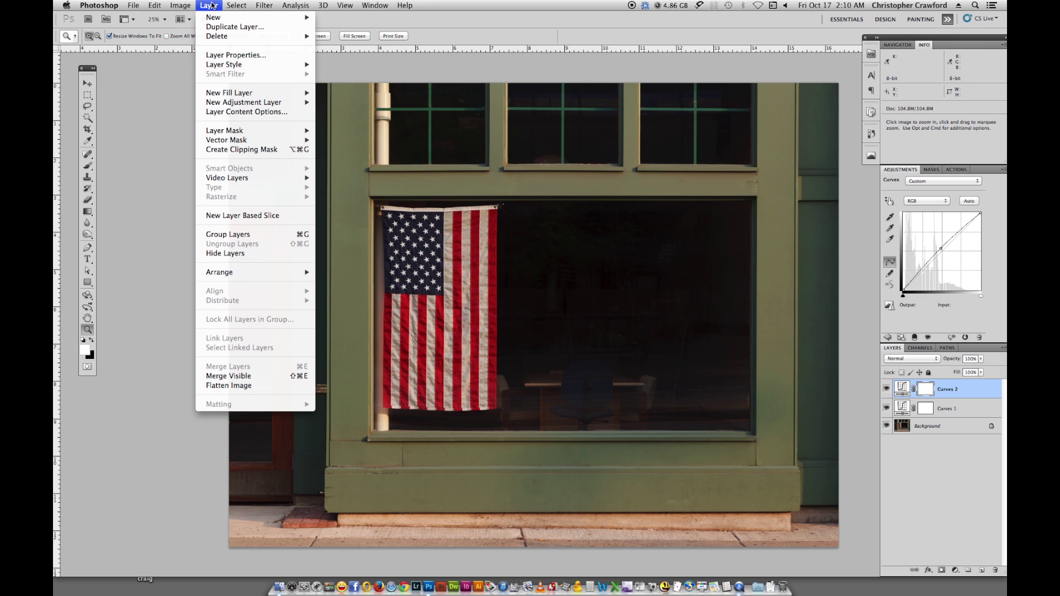
Step: Use Layer > Flatten Image to merge both Curves adjustments into a single Background layer
{"action": "mouse_move", "coordinate": [226, 18]}
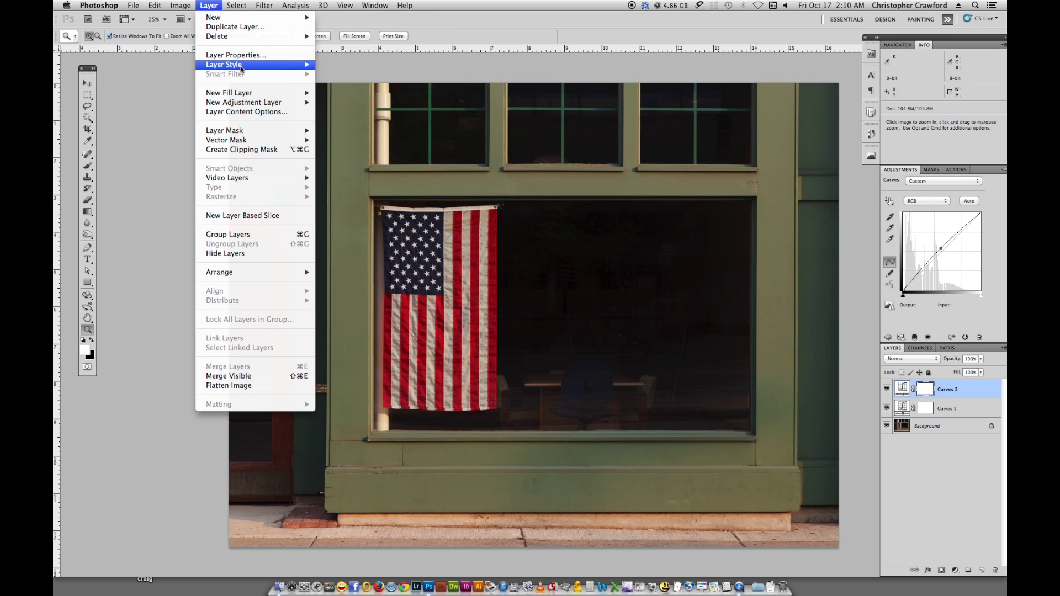
{"action": "mouse_move", "coordinate": [245, 106]}
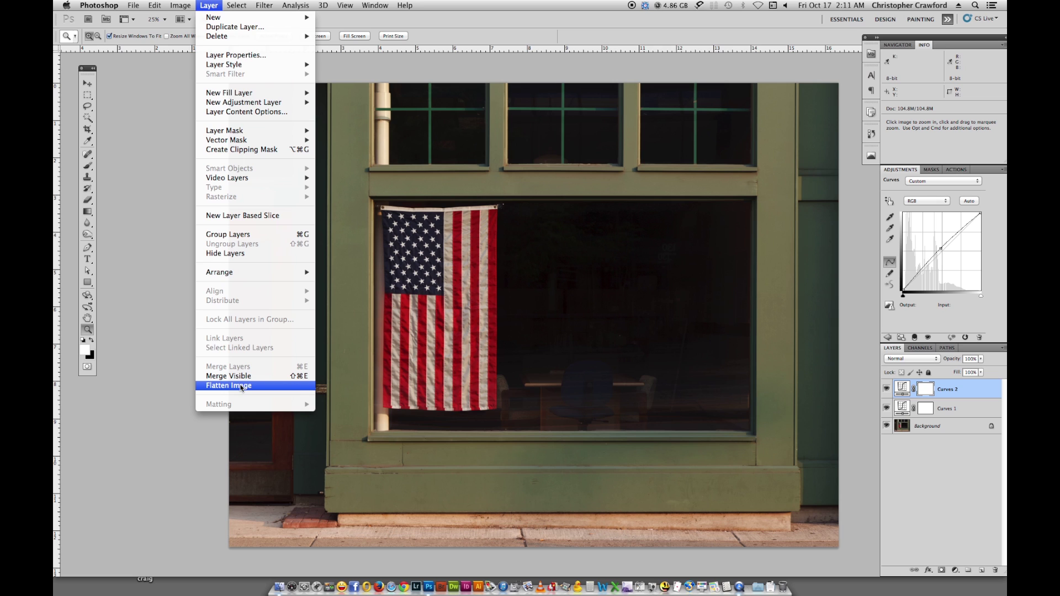
{"action": "left_click", "coordinate": [240, 387]}
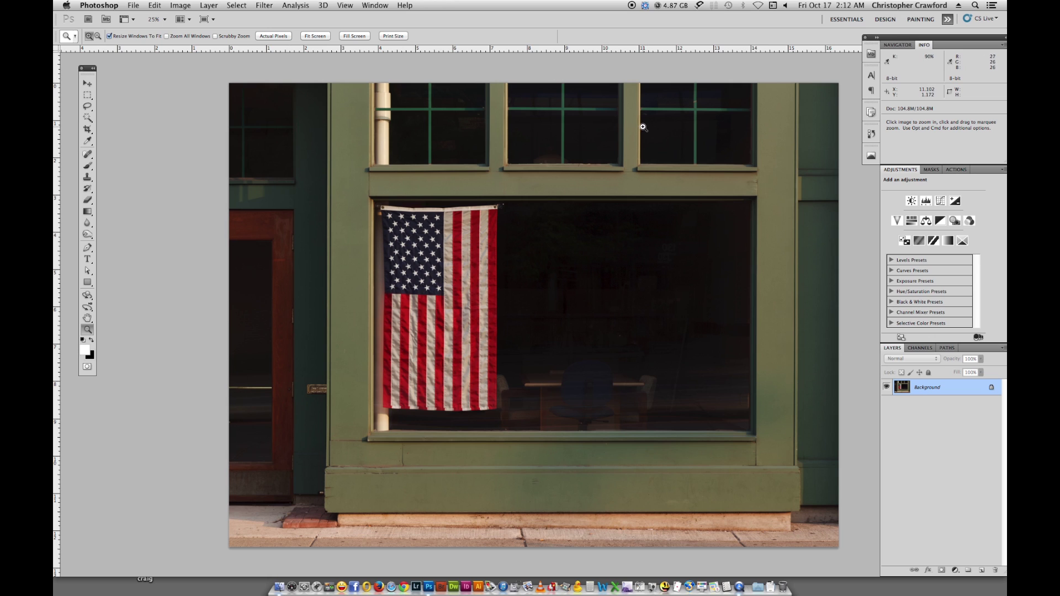
Step: Open the Edit menu to reach the undo command for the flatten
{"action": "left_click", "coordinate": [154, 5]}
Step: Choose Undo Flatten Image, bringing back Curves 2 and Curves 1 above the Background
{"action": "left_click", "coordinate": [162, 18]}
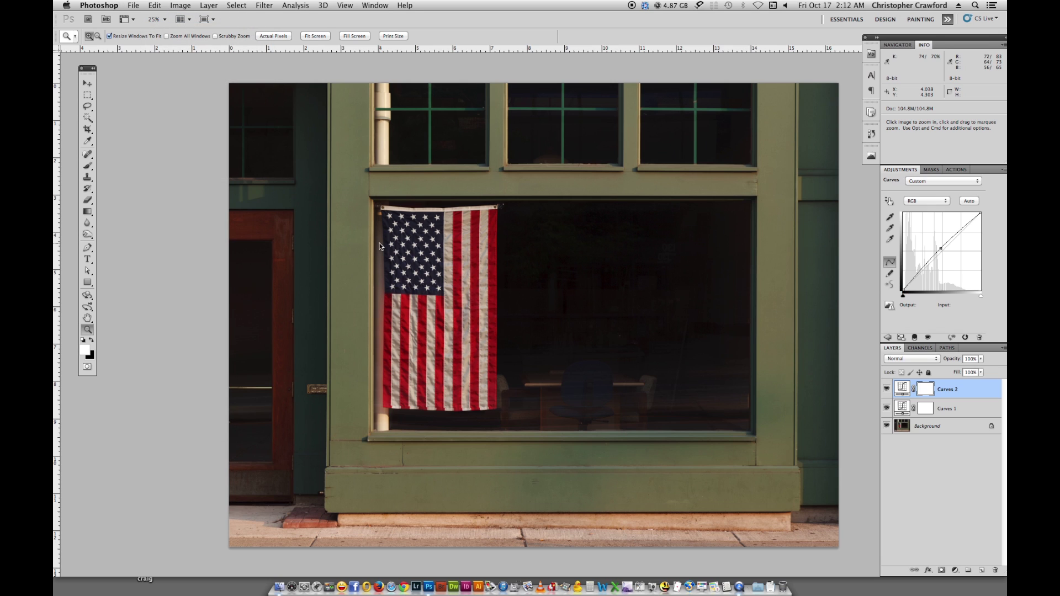